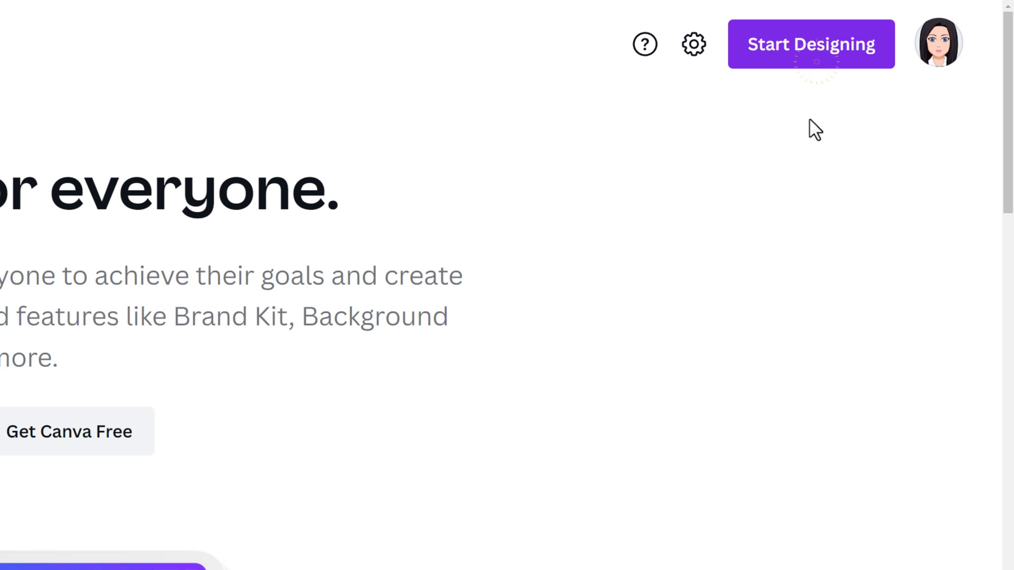
# Step: Create a blank 500 × 500 px Logo design from Start Designing
pyautogui.click(818, 59)
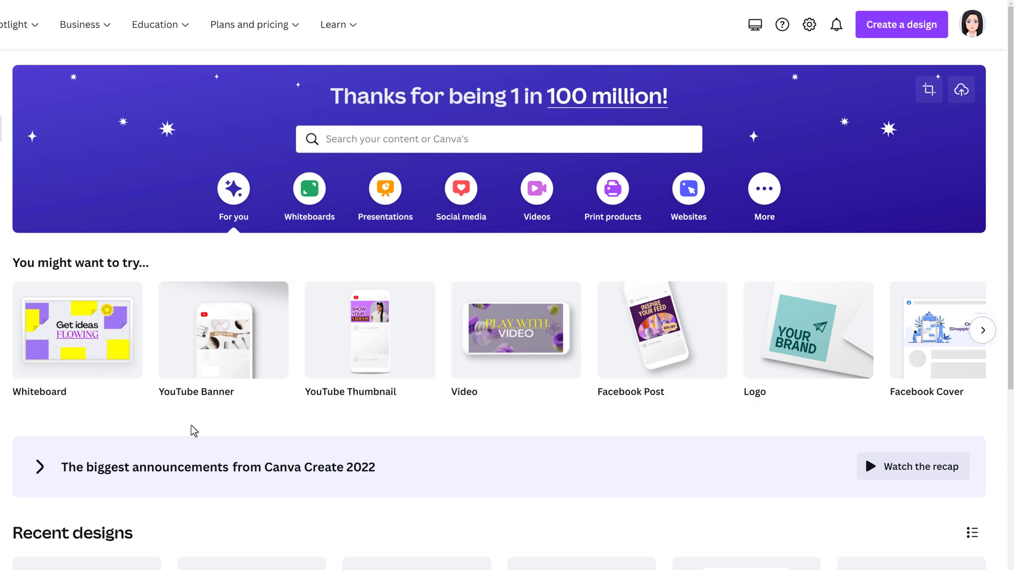
pyautogui.moveTo(807, 345)
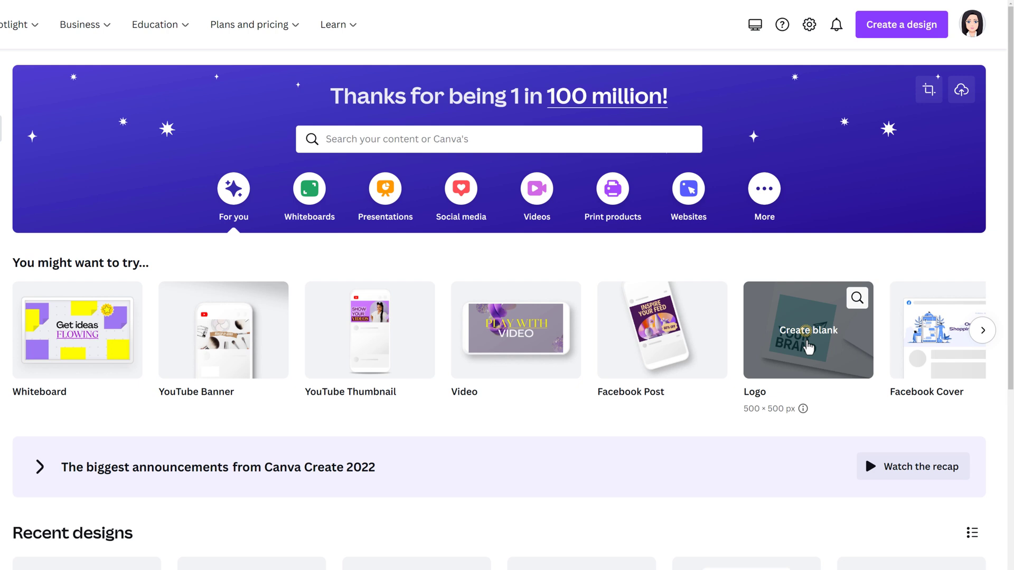
pyautogui.click(807, 346)
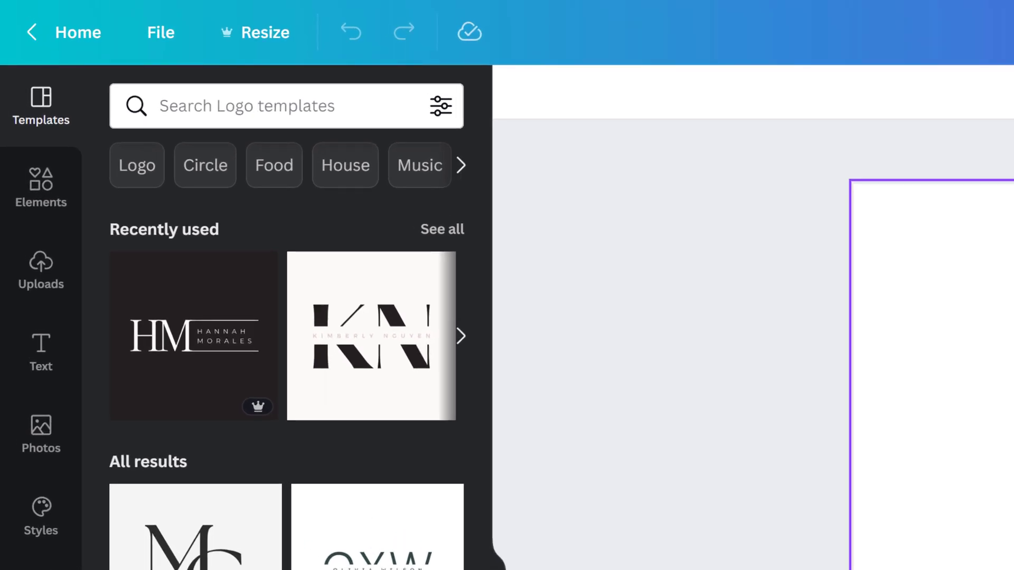
# Step: Drag the blue-sweater photo from Uploads onto the page and enlarge it
pyautogui.click(44, 269)
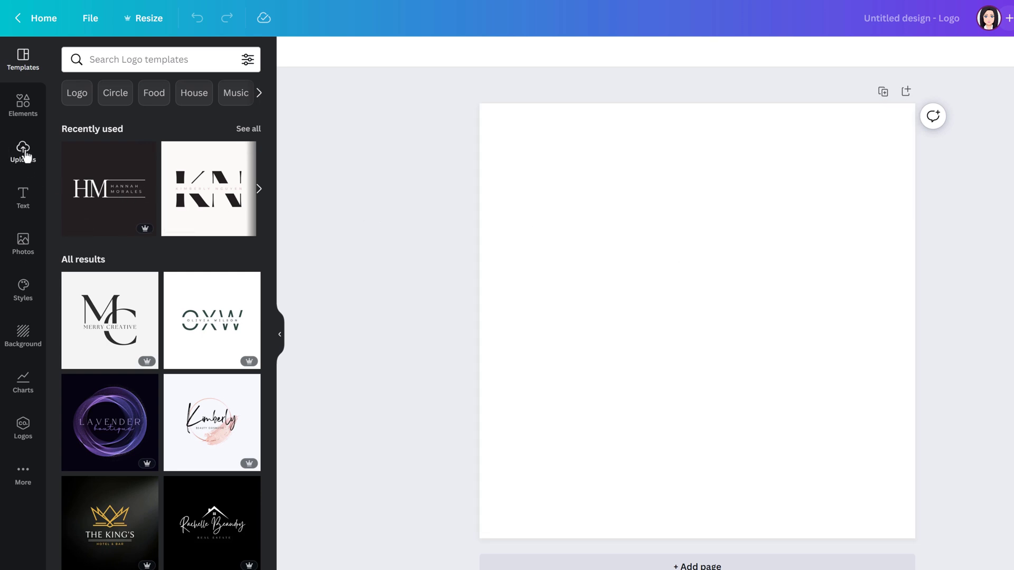
pyautogui.click(23, 153)
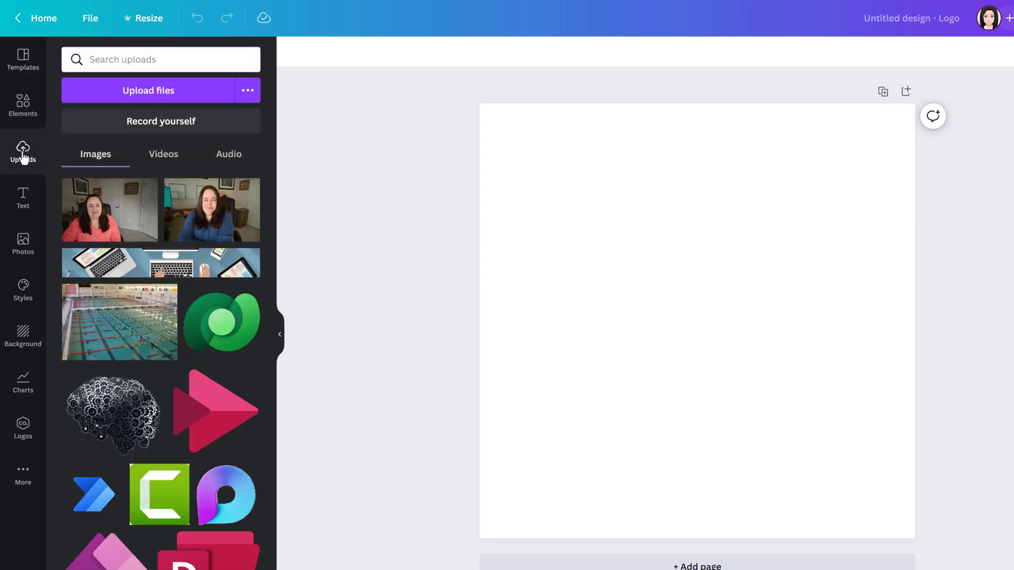
pyautogui.moveTo(222, 219); pyautogui.dragTo(561, 222)
pyautogui.moveTo(862, 430); pyautogui.dragTo(915, 466)
# Step: Set the photo as the page background and select it
pyautogui.rightClick(781, 390)
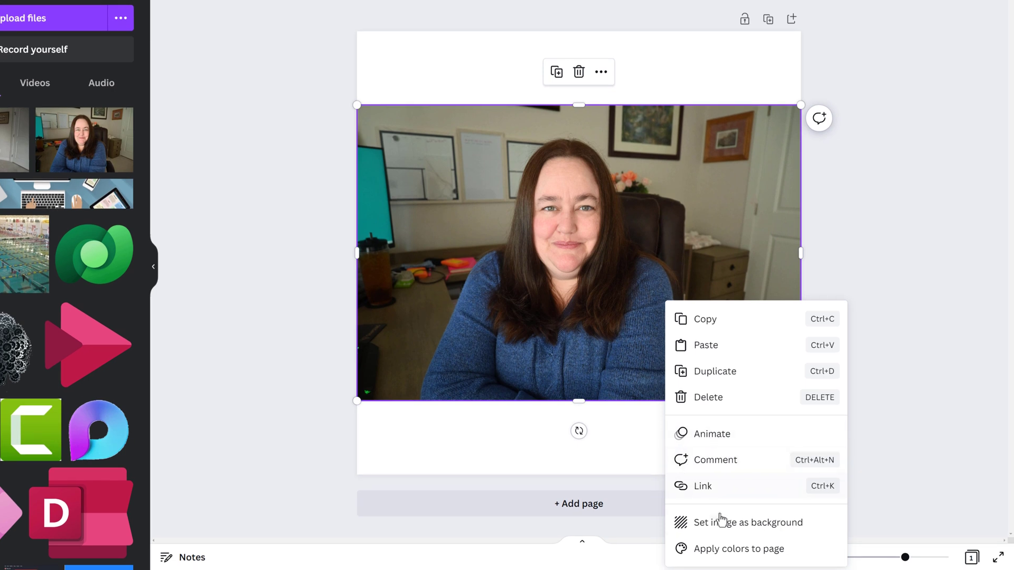
pyautogui.click(722, 522)
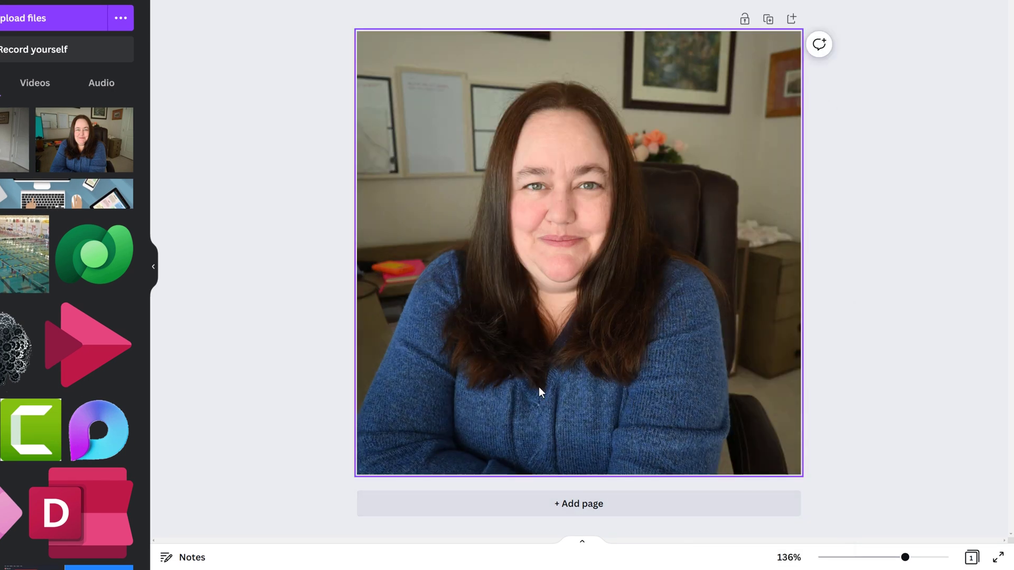
pyautogui.click(522, 365)
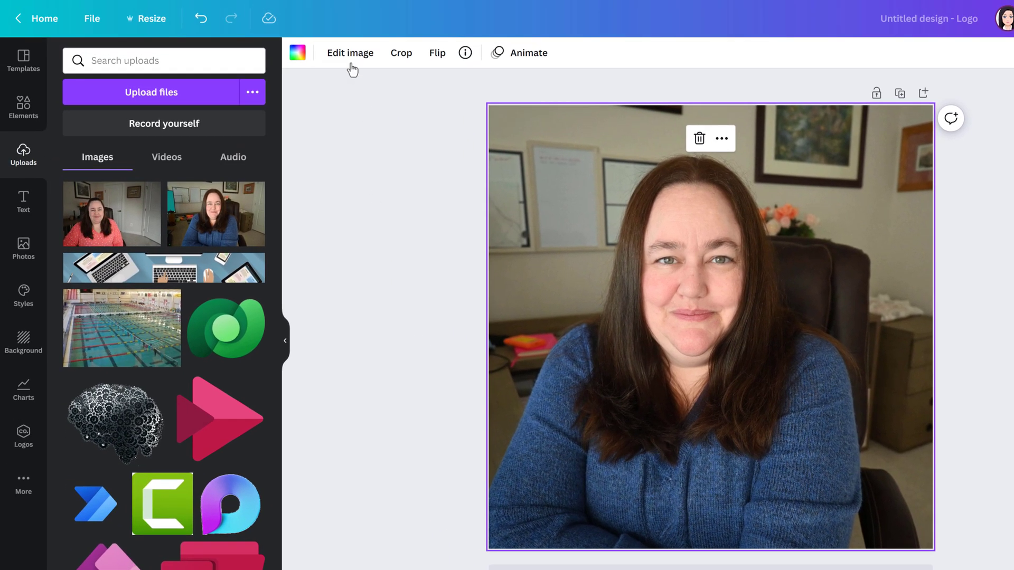
# Step: Apply Background Remover, found by searching effects for 'back', to the portrait photo
pyautogui.click(352, 68)
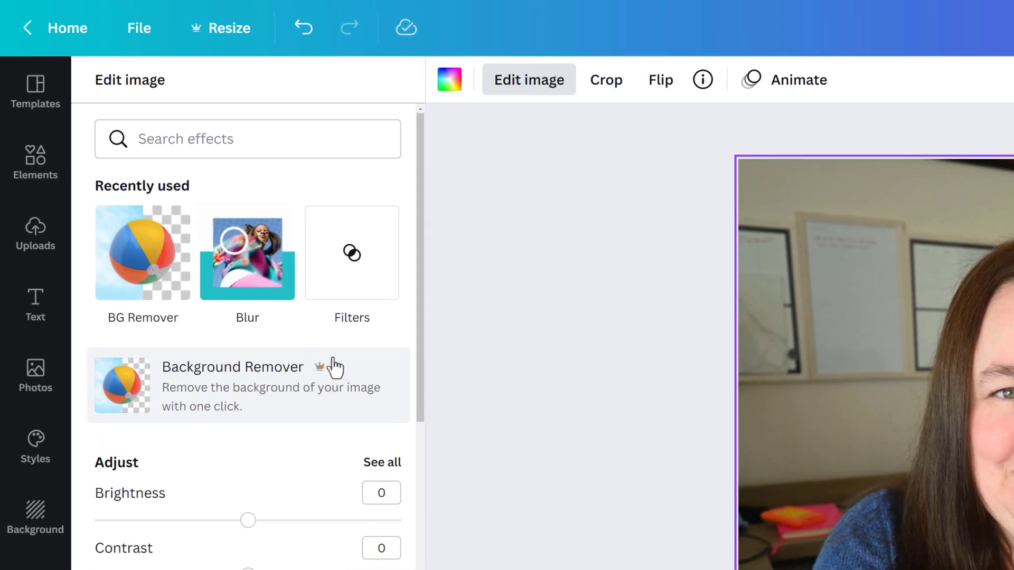
pyautogui.click(320, 367)
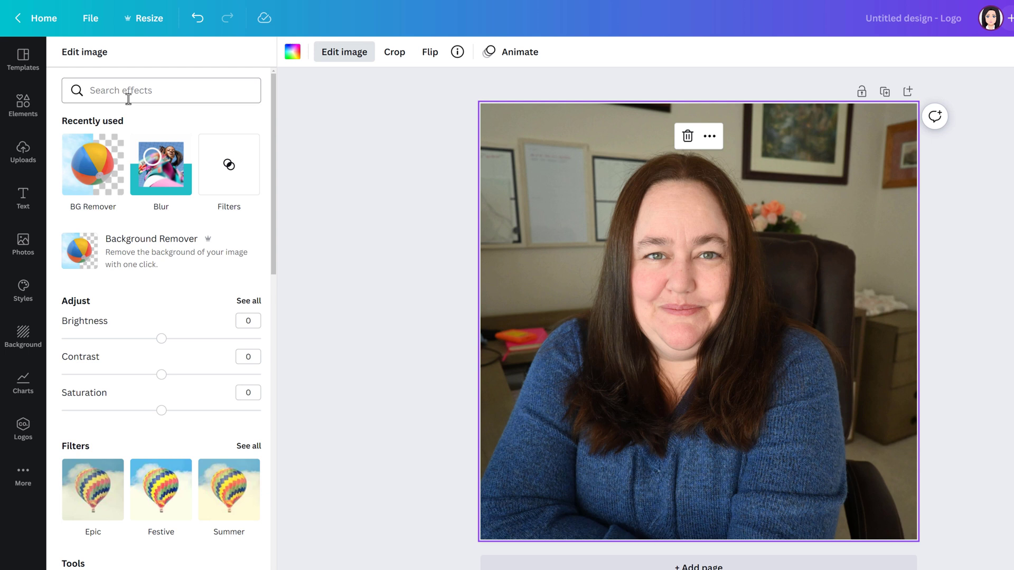
pyautogui.click(128, 94)
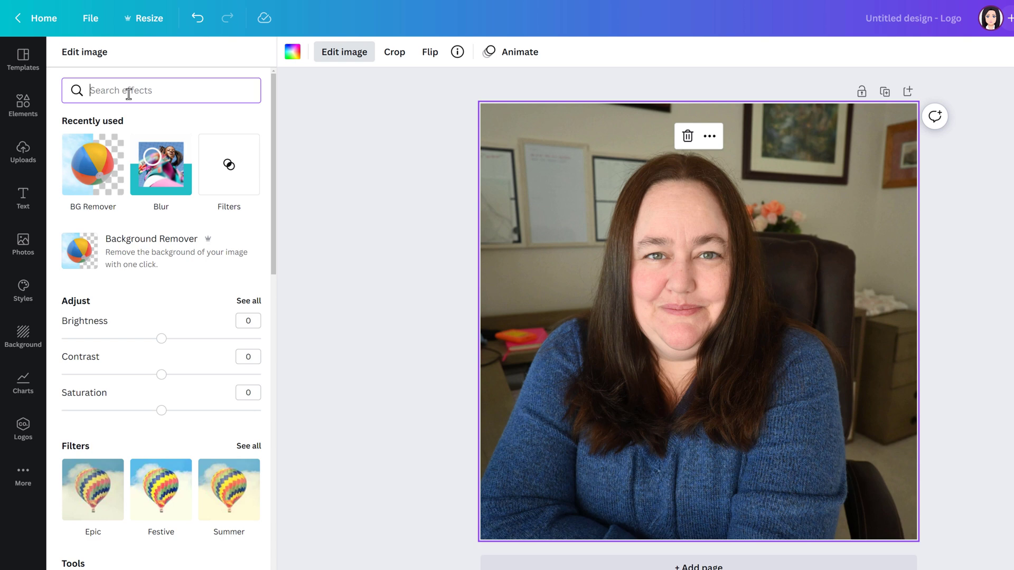
pyautogui.write('back')
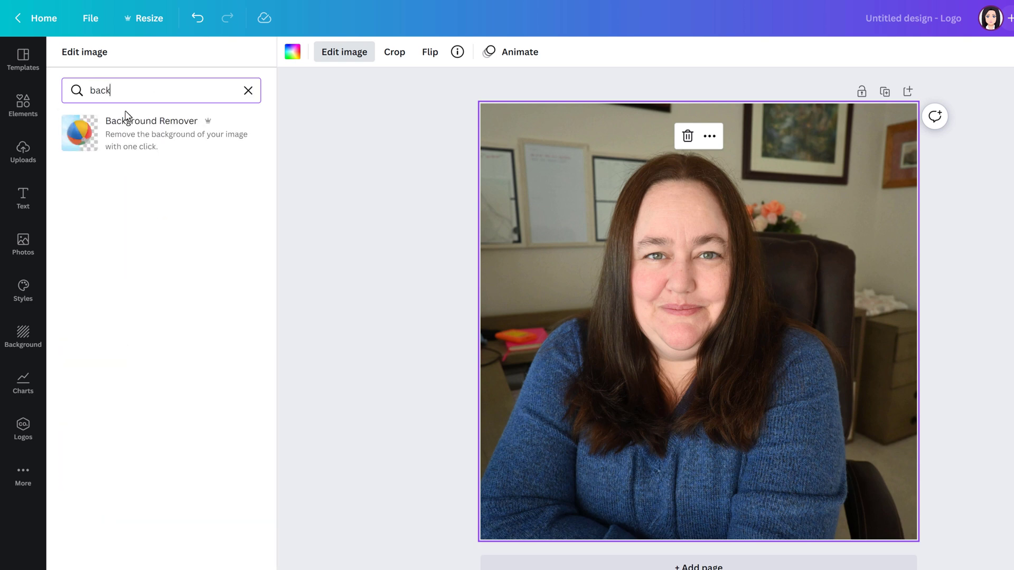
pyautogui.click(132, 144)
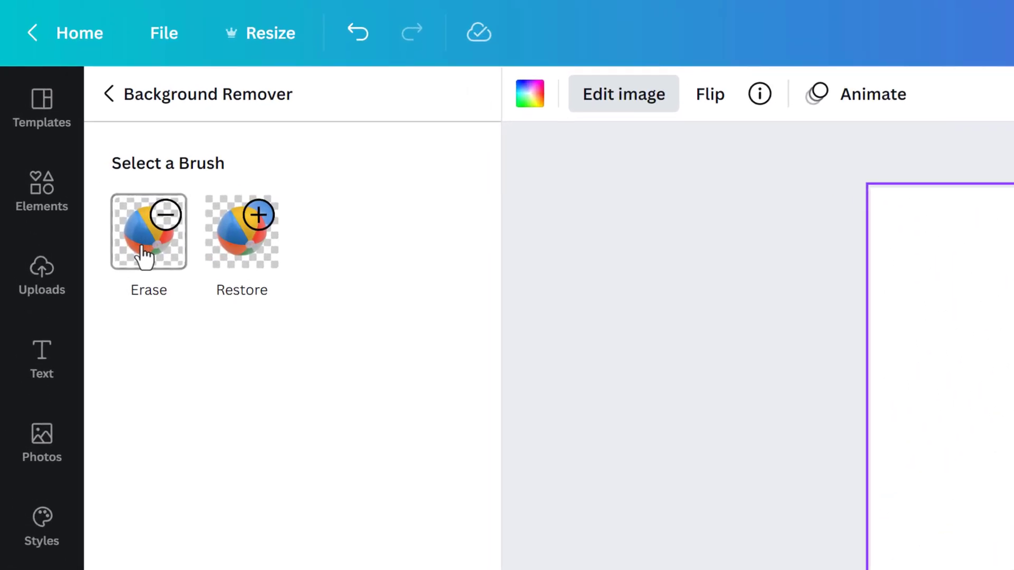
# Step: Refine the cutout with the Erase brush at size 12, then restore an area near the top right
pyautogui.click(144, 256)
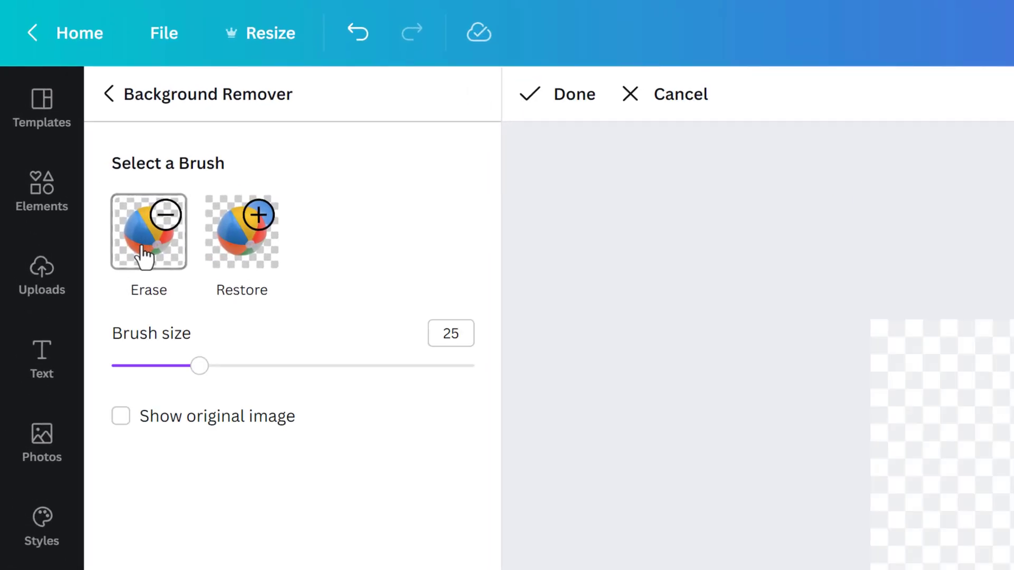
pyautogui.click(144, 256)
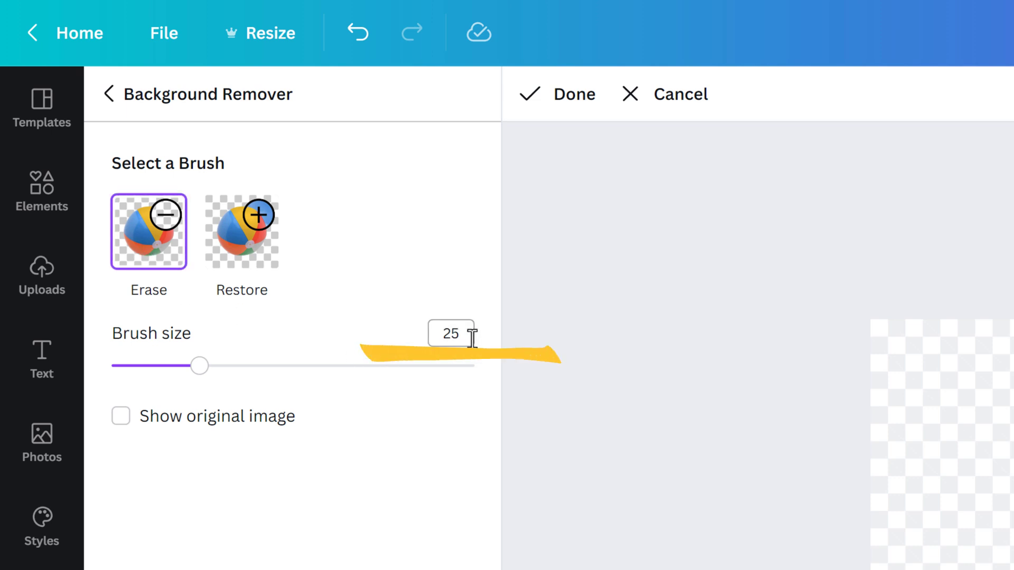
pyautogui.click(196, 369)
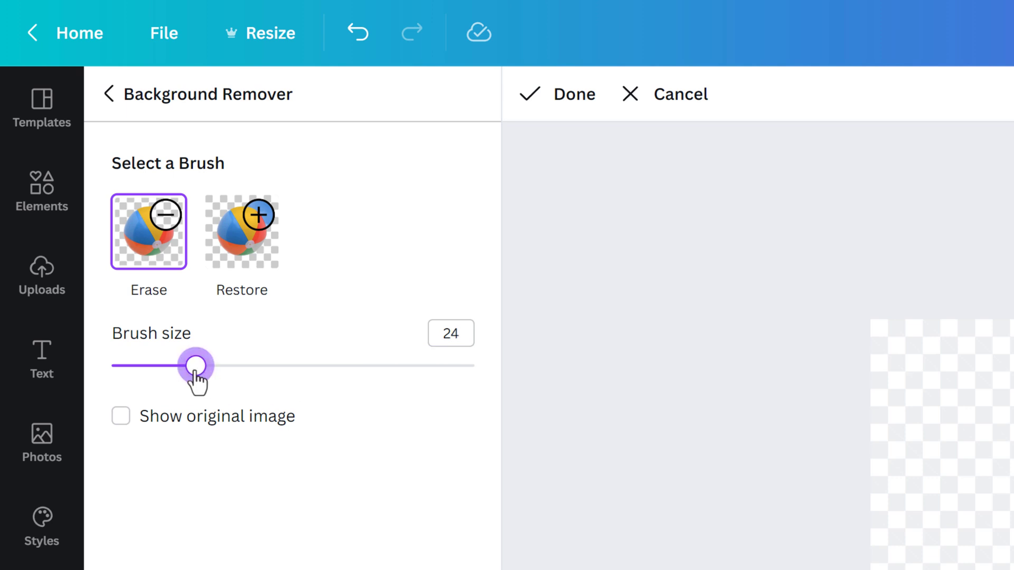
pyautogui.moveTo(196, 371); pyautogui.dragTo(146, 386)
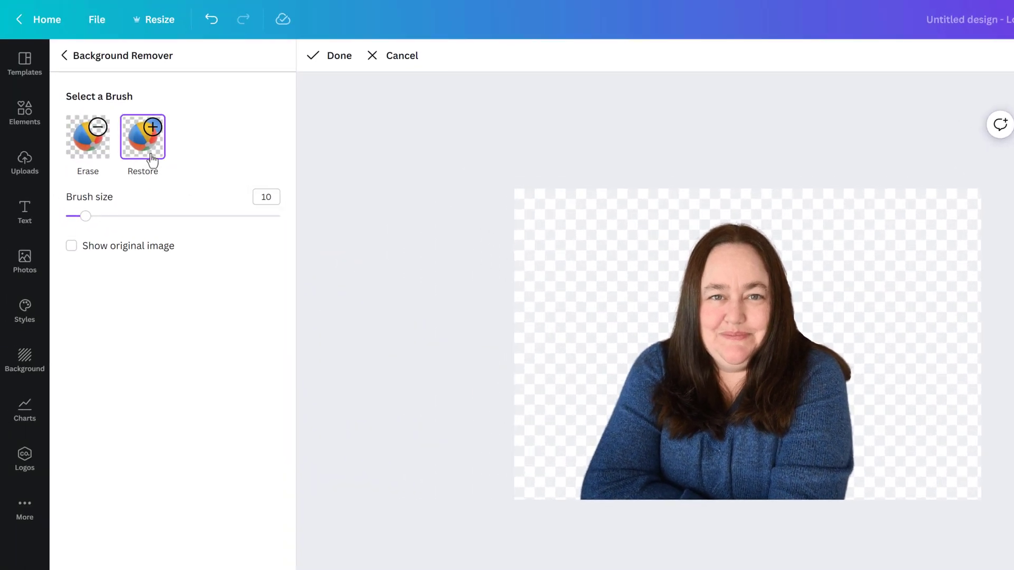
pyautogui.click(152, 156)
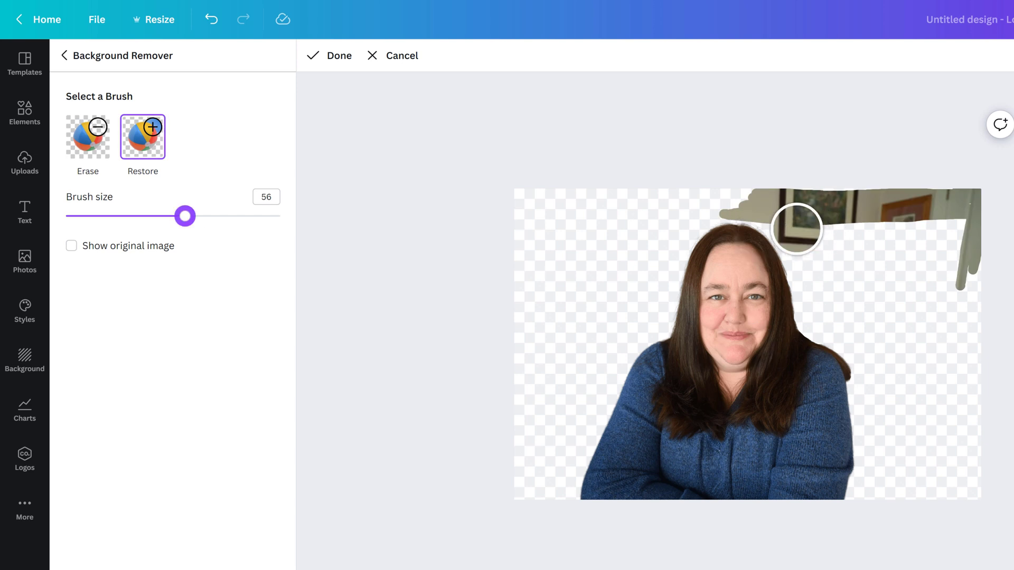
pyautogui.moveTo(797, 227)
pyautogui.mouseDown()
pyautogui.moveTo(907, 240)
pyautogui.moveTo(805, 255)
pyautogui.moveTo(791, 224)
pyautogui.moveTo(745, 204)
pyautogui.moveTo(712, 224)
pyautogui.moveTo(853, 346)
pyautogui.moveTo(860, 500)
pyautogui.moveTo(903, 353)
pyautogui.moveTo(943, 523)
pyautogui.moveTo(976, 504)
pyautogui.moveTo(858, 443)
pyautogui.moveTo(860, 483)
pyautogui.mouseUp()
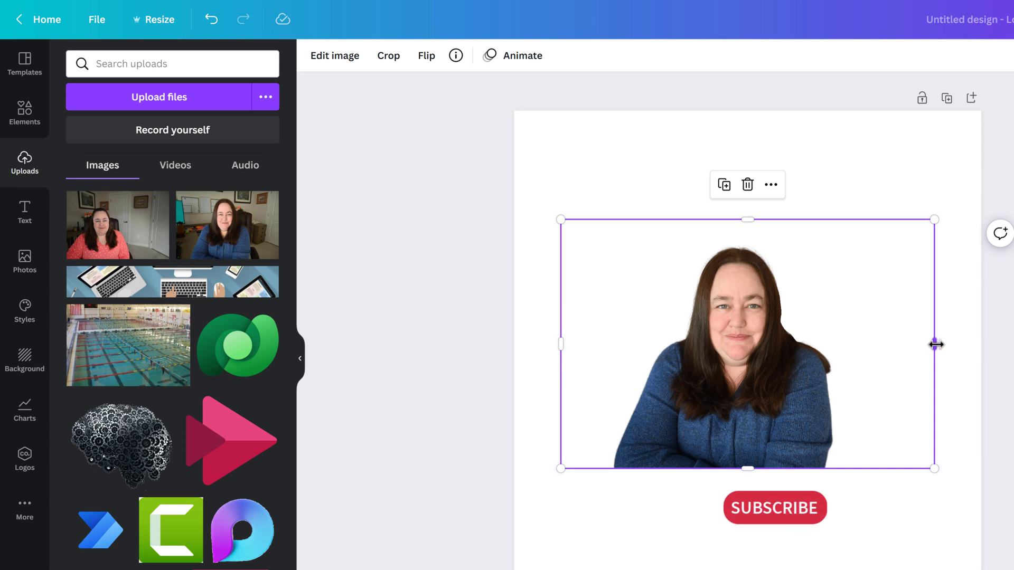
# Step: Crop the portrait's right, top and left edges, then move it to the page's right side
pyautogui.moveTo(935, 345); pyautogui.dragTo(814, 338)
pyautogui.moveTo(700, 219); pyautogui.dragTo(698, 243)
pyautogui.moveTo(560, 357); pyautogui.dragTo(613, 357)
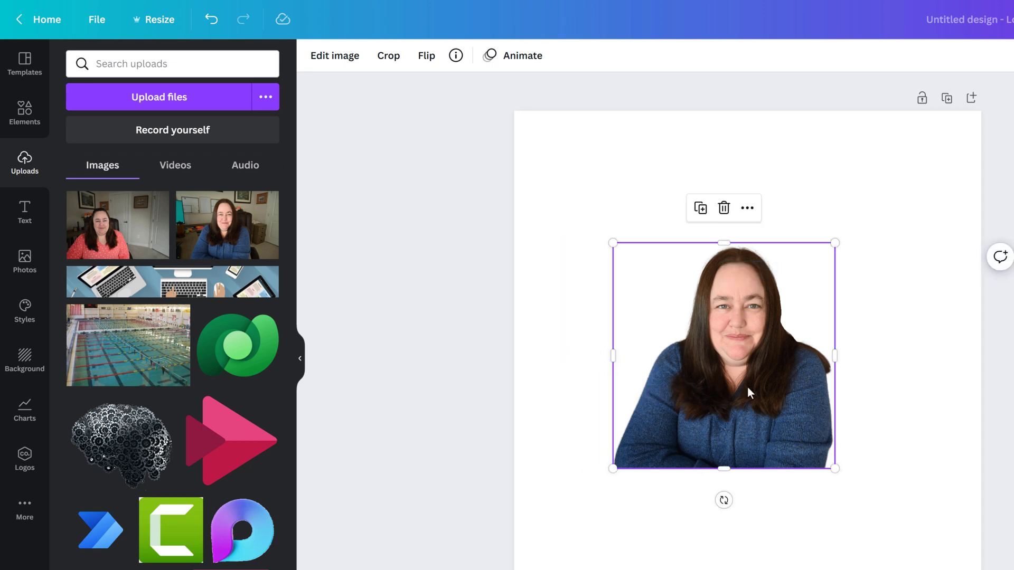
pyautogui.click(771, 531)
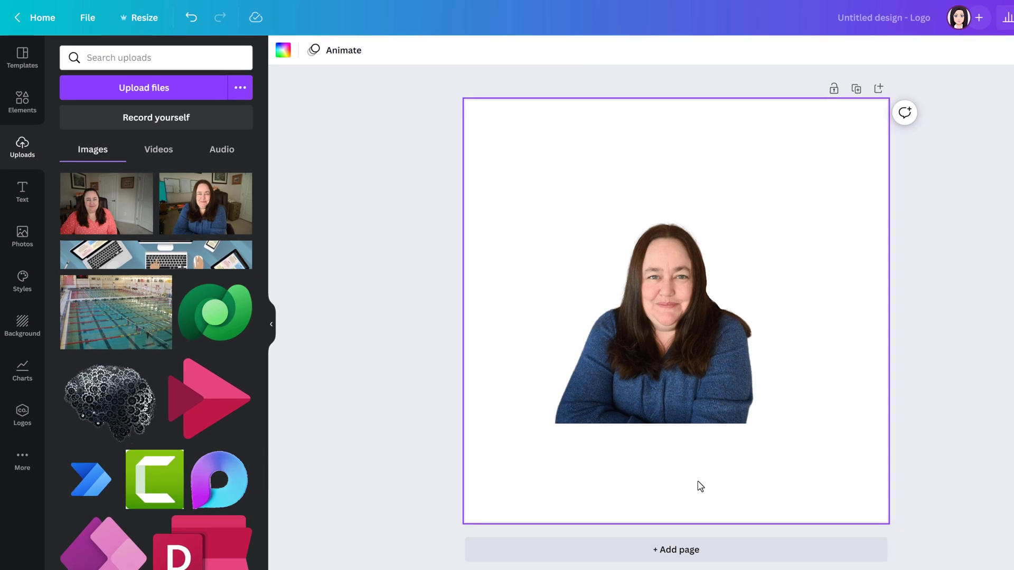
pyautogui.moveTo(706, 356); pyautogui.dragTo(832, 314)
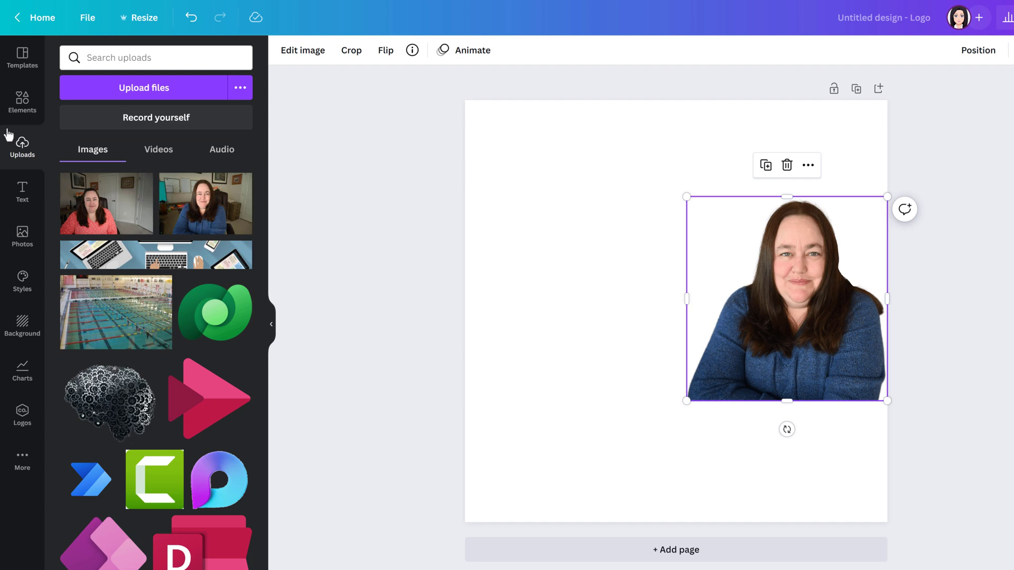
# Step: Add the sunset sunflower photo from Elements as background and stretch the portrait to every page edge
pyautogui.click(21, 113)
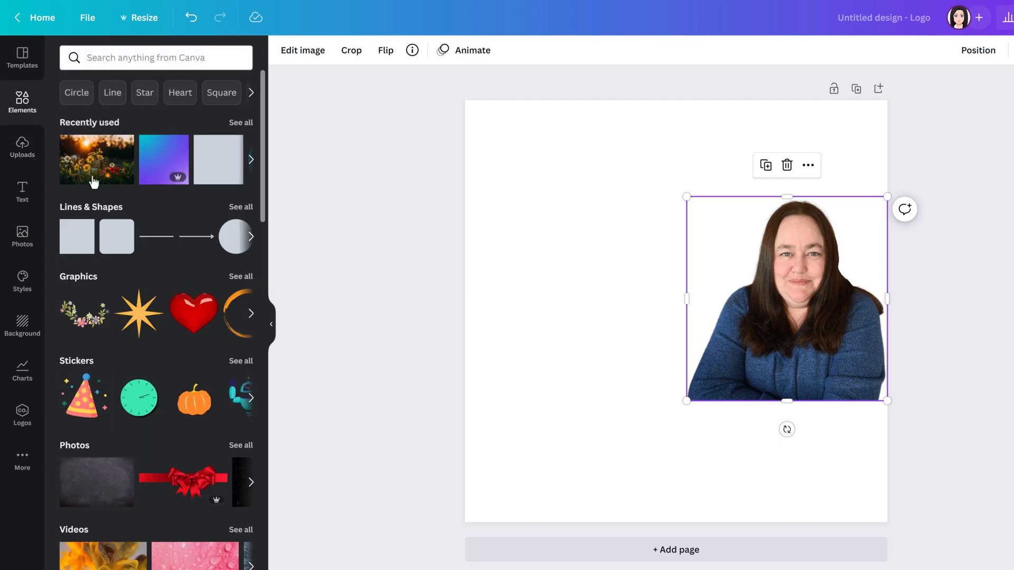
pyautogui.moveTo(96, 159); pyautogui.dragTo(500, 142)
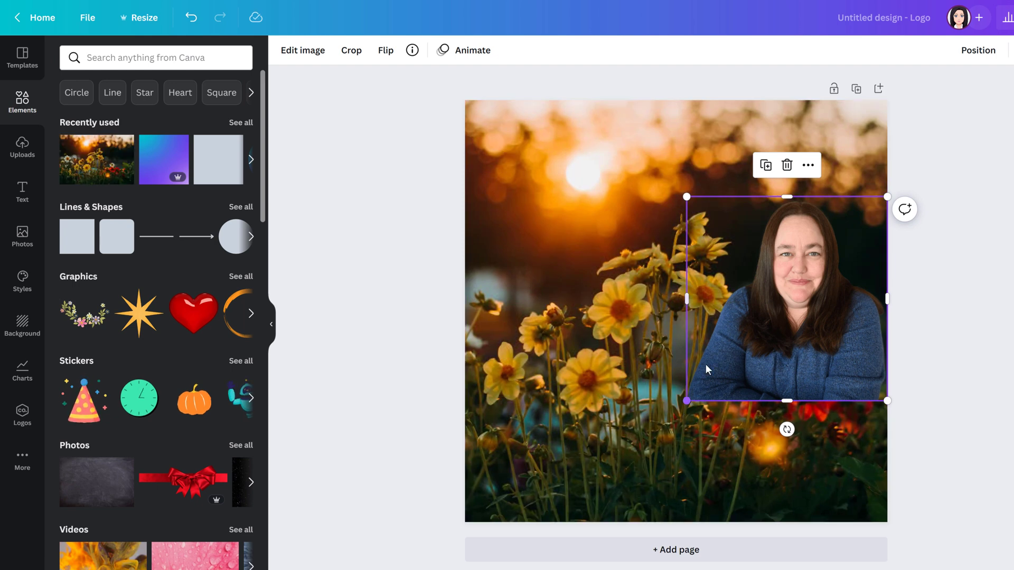
pyautogui.moveTo(787, 195); pyautogui.dragTo(789, 100)
pyautogui.moveTo(783, 399); pyautogui.dragTo(786, 518)
pyautogui.moveTo(686, 310); pyautogui.dragTo(607, 315)
pyautogui.moveTo(756, 443); pyautogui.dragTo(698, 445)
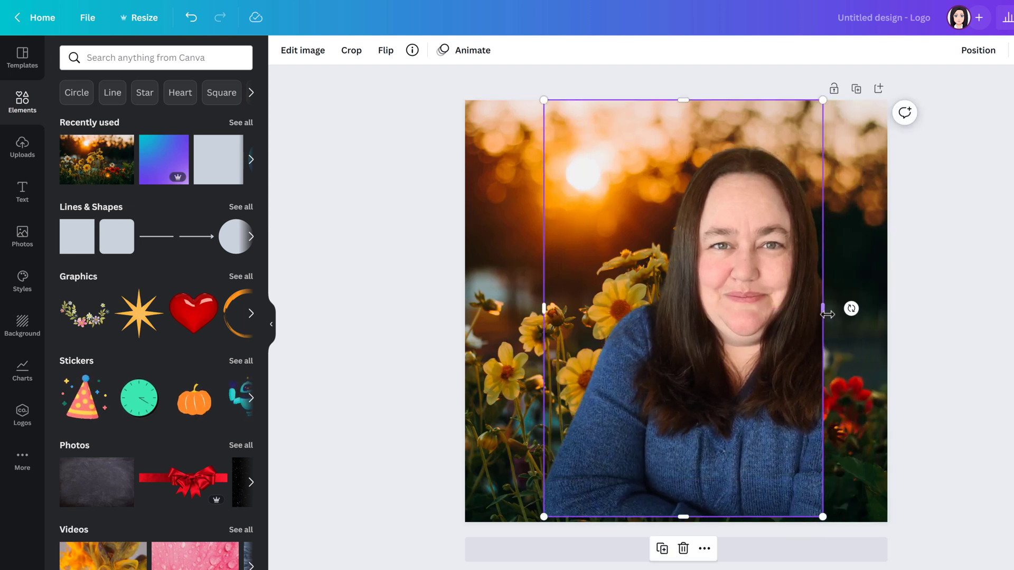
pyautogui.moveTo(823, 311); pyautogui.dragTo(888, 315)
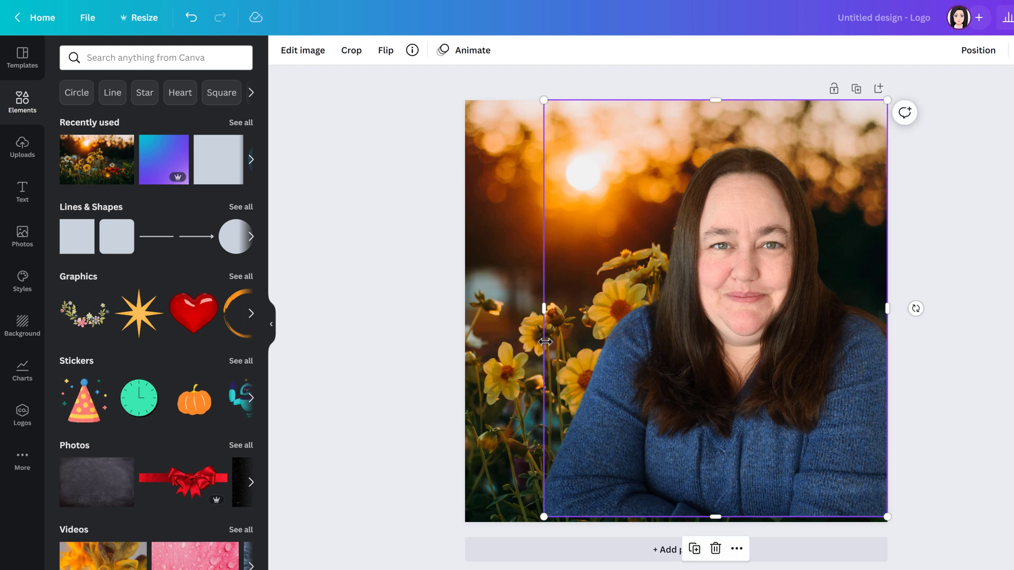
pyautogui.moveTo(543, 311); pyautogui.dragTo(466, 315)
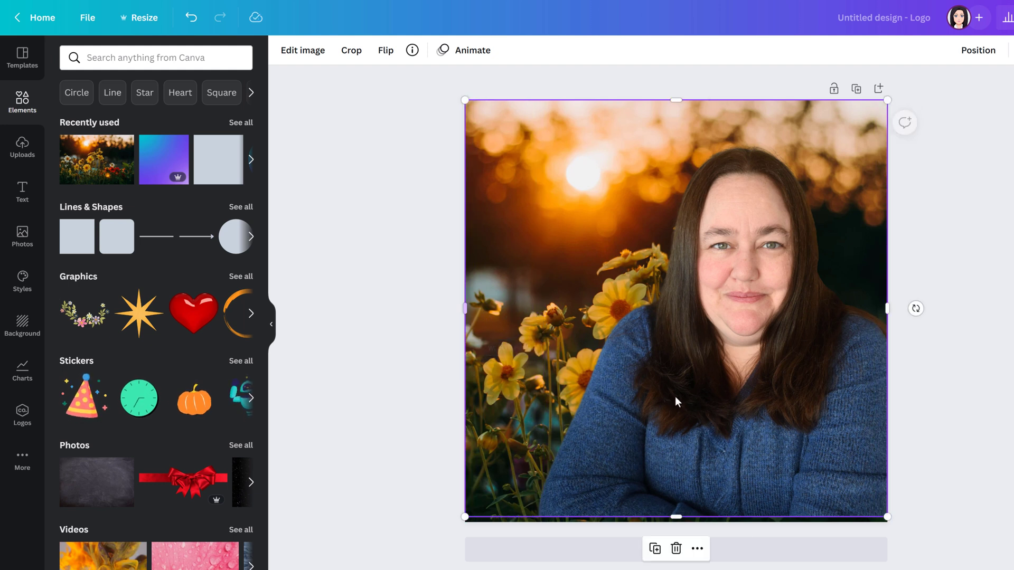
pyautogui.moveTo(674, 400); pyautogui.dragTo(699, 415)
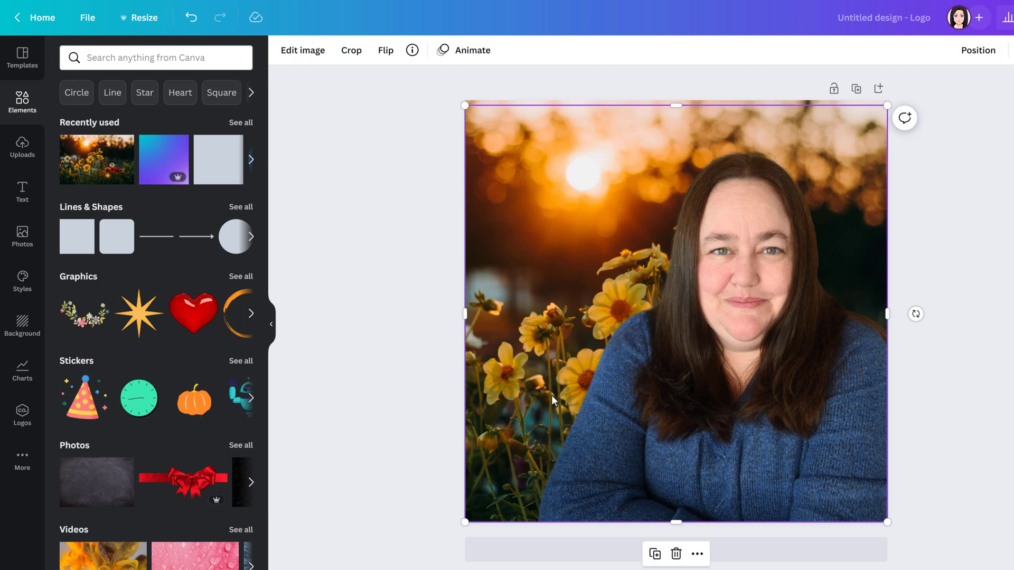